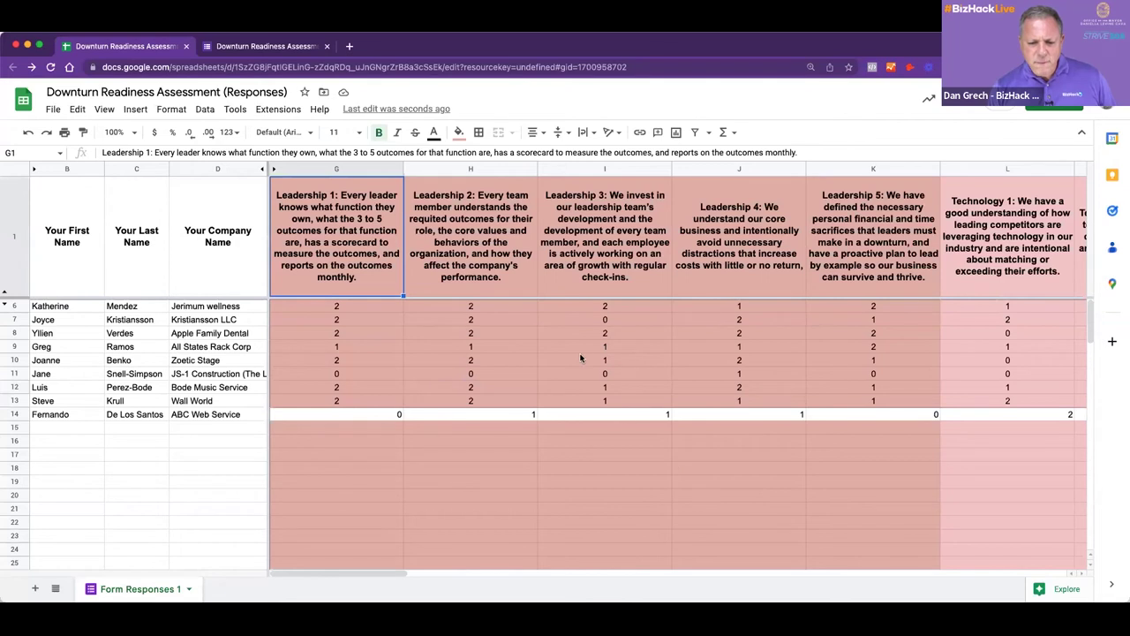
Examine the Leadership 1 to 3 questions and the companies' scores for them in the response sheet.
left_click(472, 414)
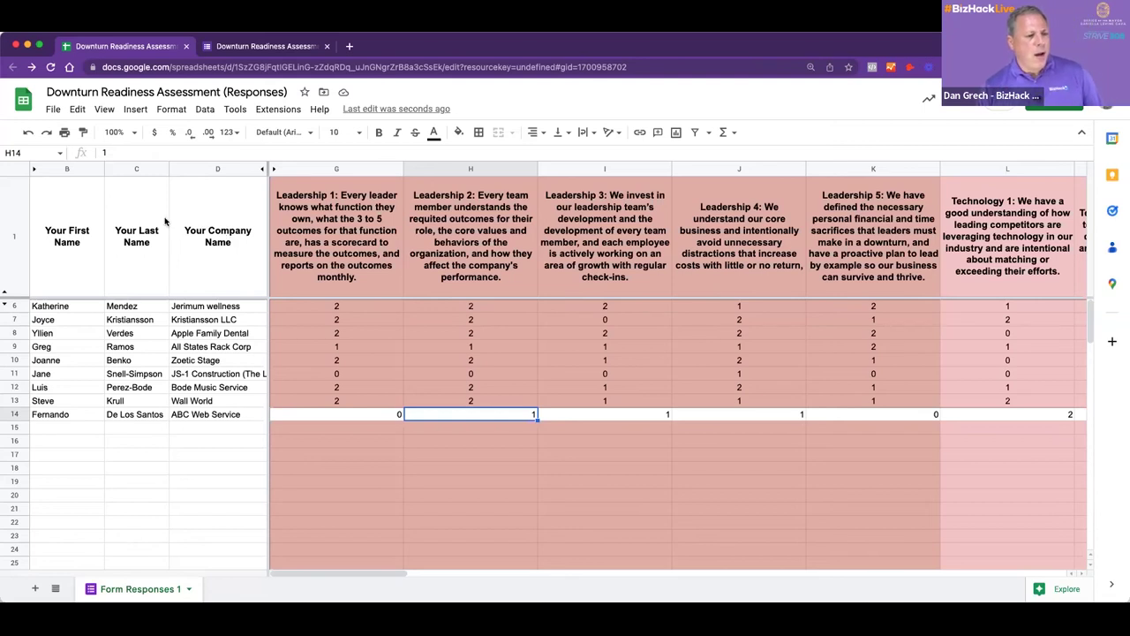
left_click(336, 241)
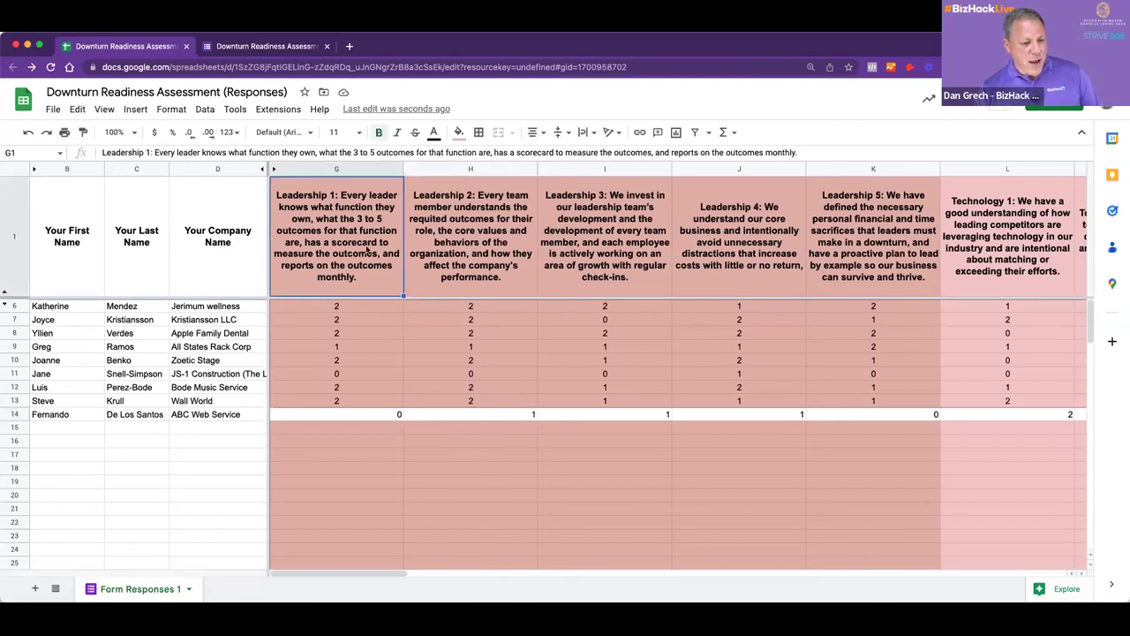
key("Left")
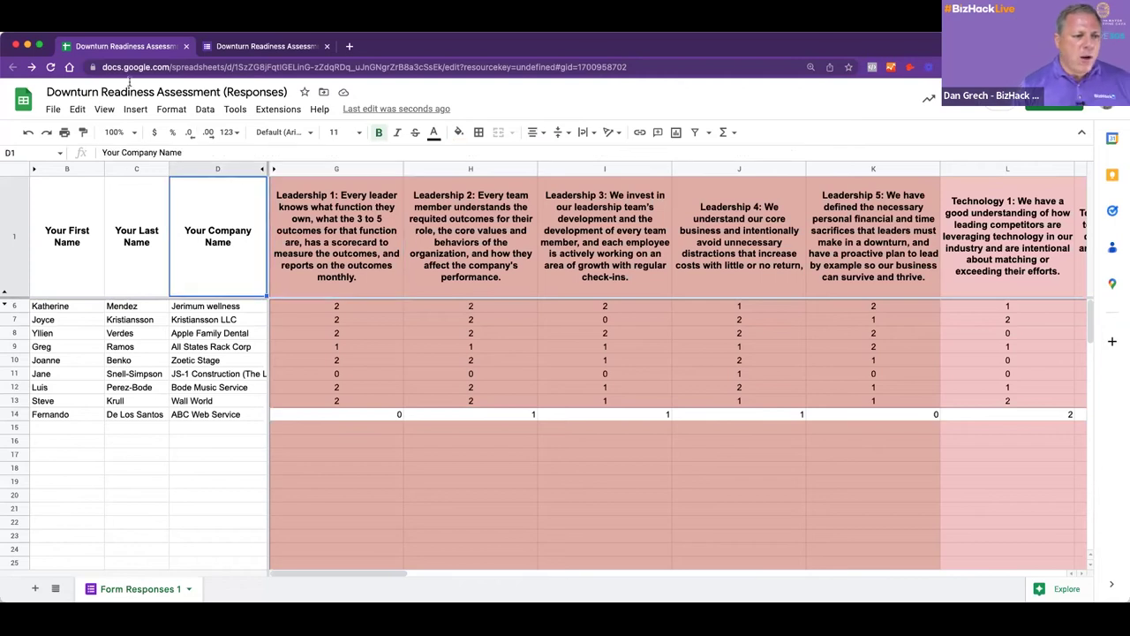
key("Right")
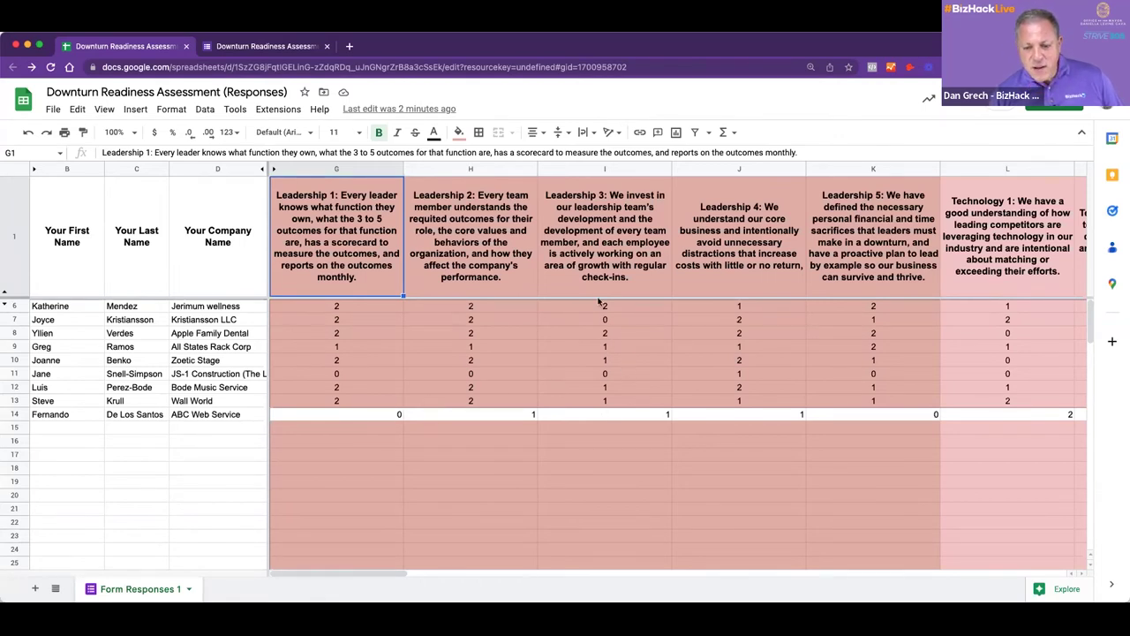
left_click(596, 259)
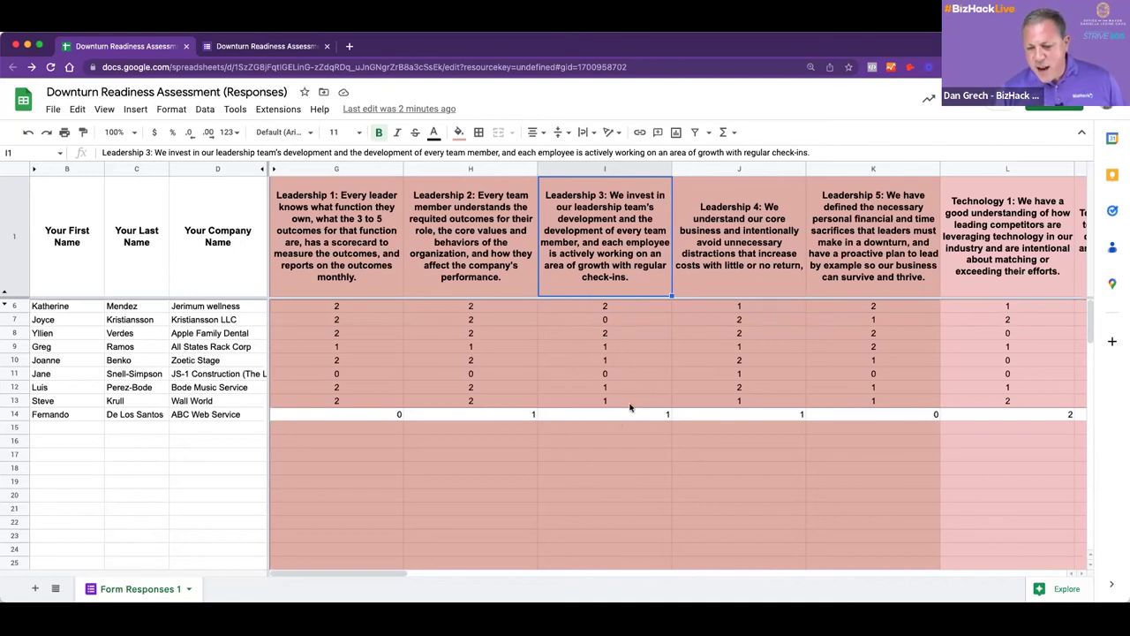
Look across the response sheet from the remaining Leadership questions to the Technology 1 to 5 questions and their scores.
left_click(951, 336)
key("Right")
key("Right")
key("Right")
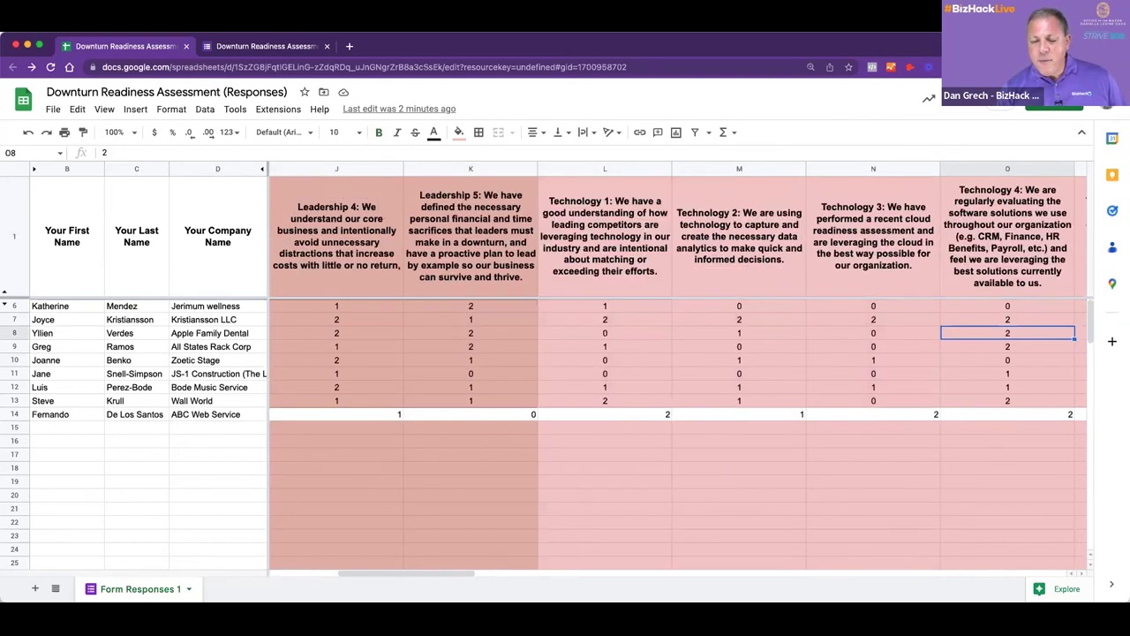
key("Right")
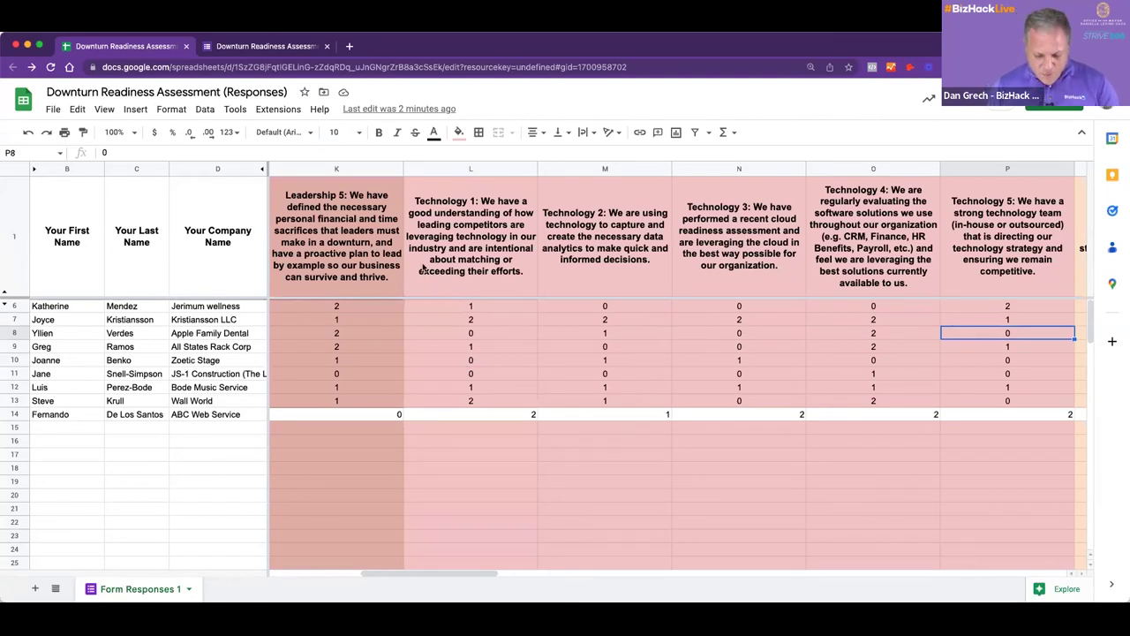
Go back to the Leadership 2 to 5 columns and compare the companies' scores.
key("Left")
key("Left")
key("Left")
key("Left")
key("Left")
key("Left")
key("Left")
key("Left")
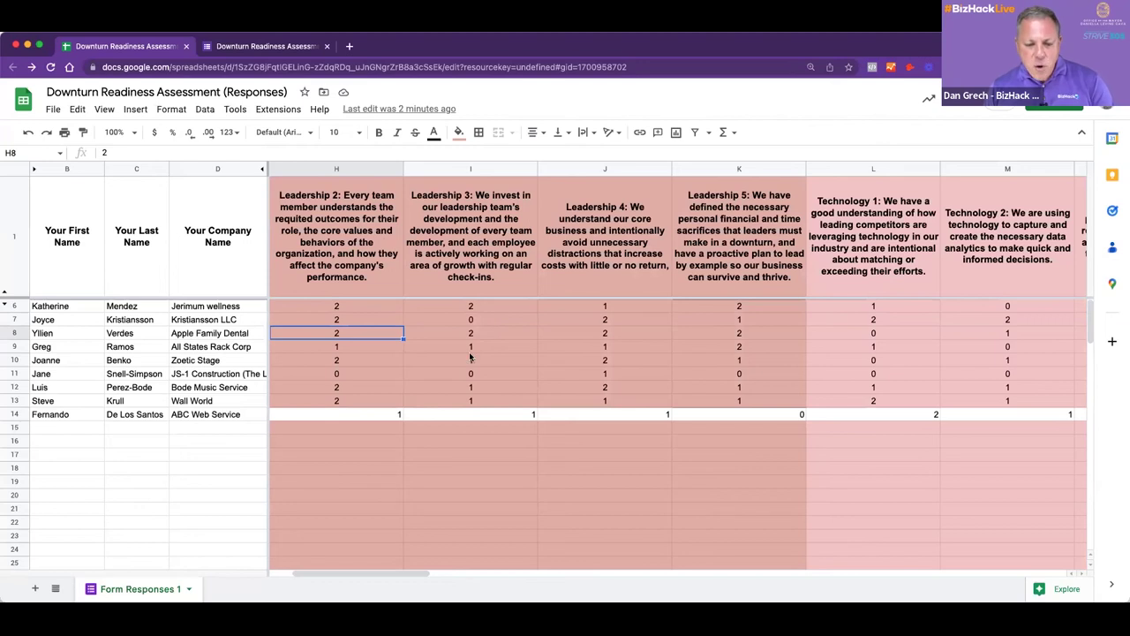
Review the full set of Technology 1 to 5 questions and each company's scores.
key("Right")
key("Right")
key("Right")
key("Right")
key("Right")
key("Right")
key("Right")
key("Right")
key("Right")
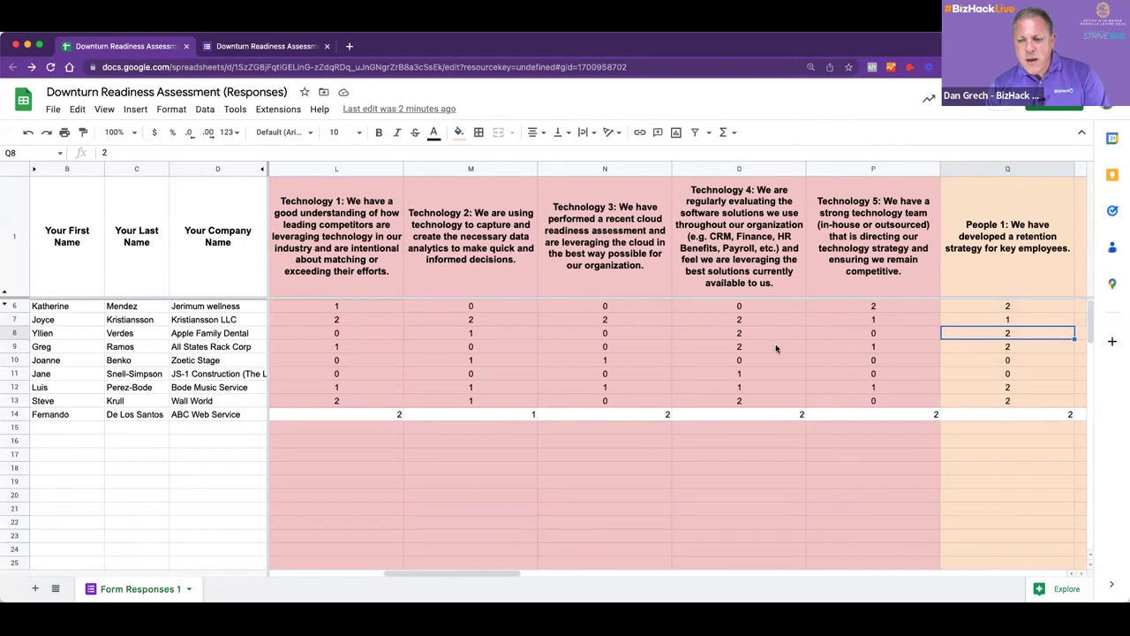
Review the People 1 to 5 scores, checking key-employee retention for Zoetic Stage and JS-1 Construction and labor cost reduction for Zoetic Stage.
key("Right")
key("Right")
key("Right")
key("Right")
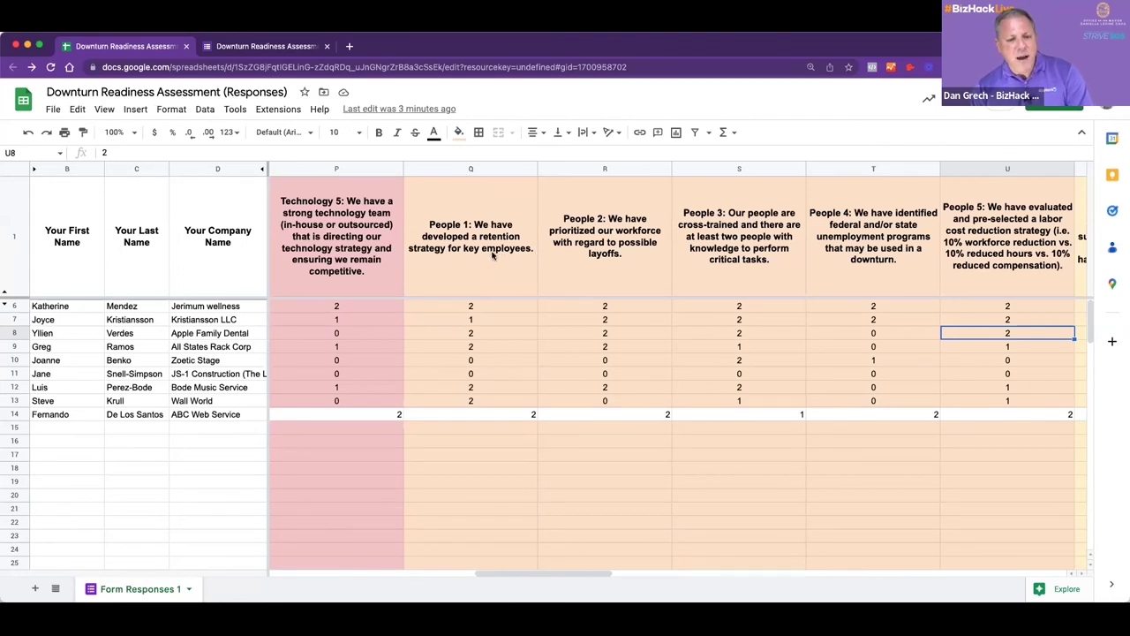
left_click(476, 363)
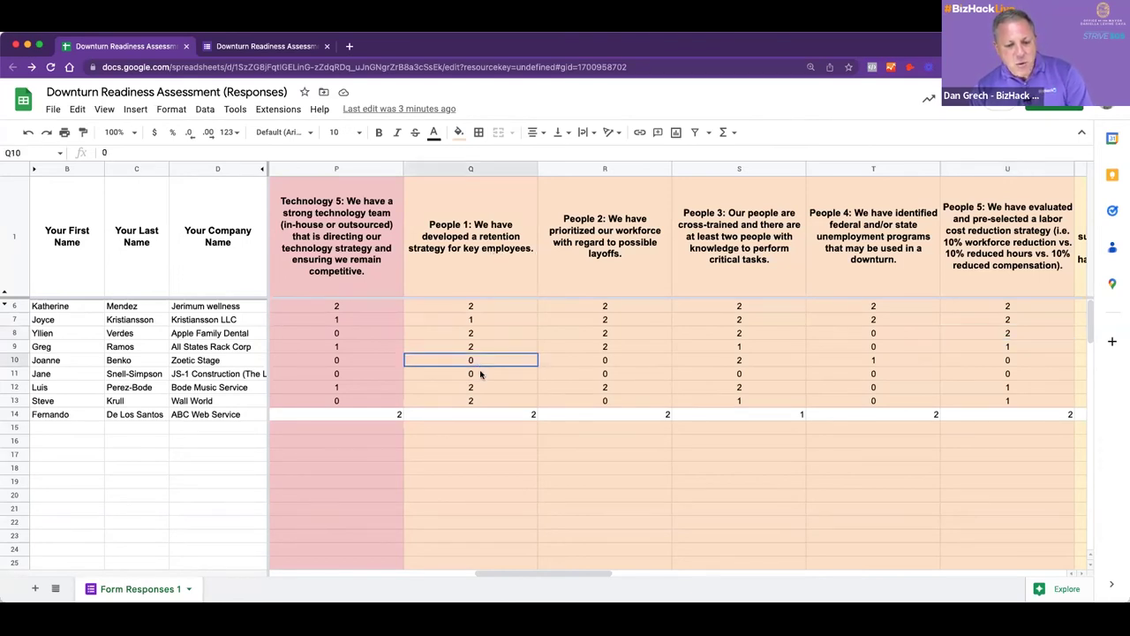
left_click(481, 375, "shift")
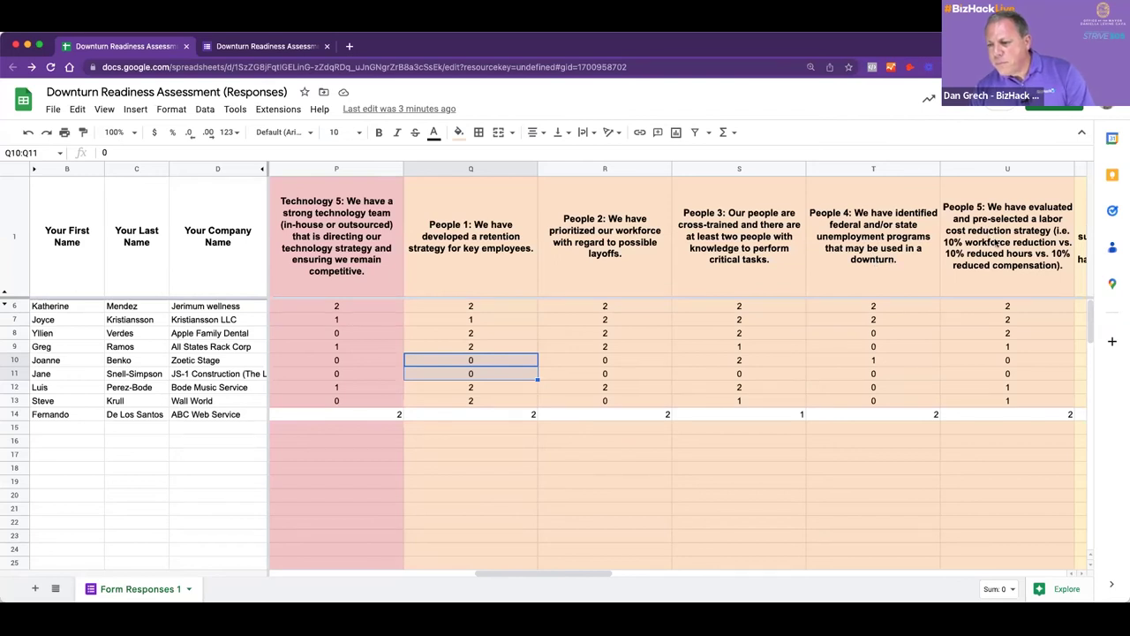
left_click(1011, 360)
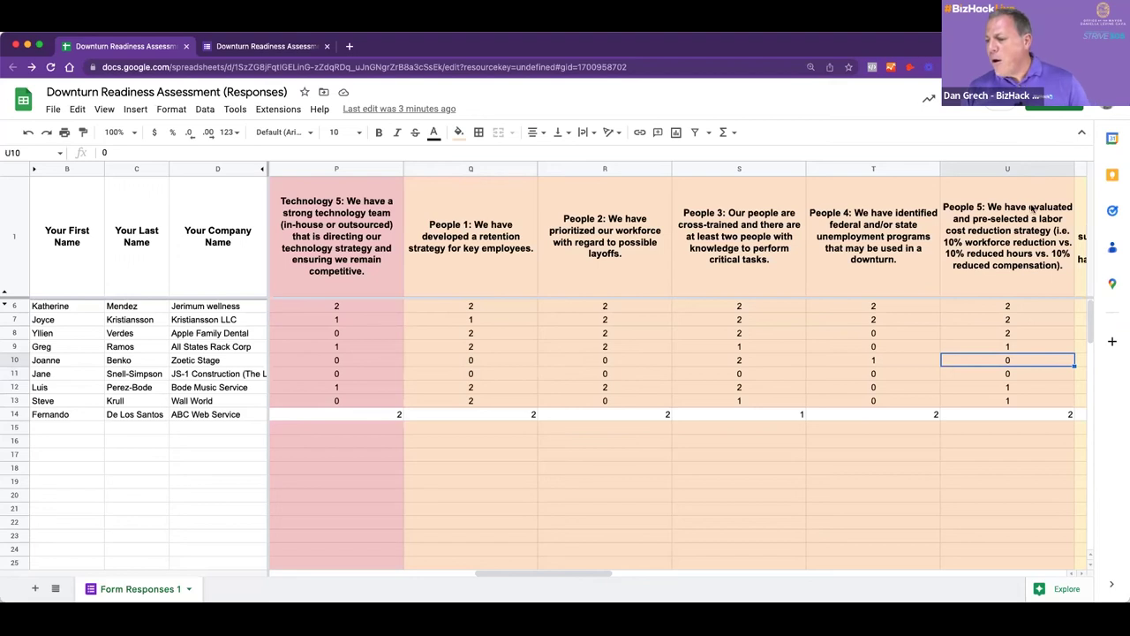
Review the Customer/Vendor 1 to 5 questions and the companies' scores for them.
key("Right")
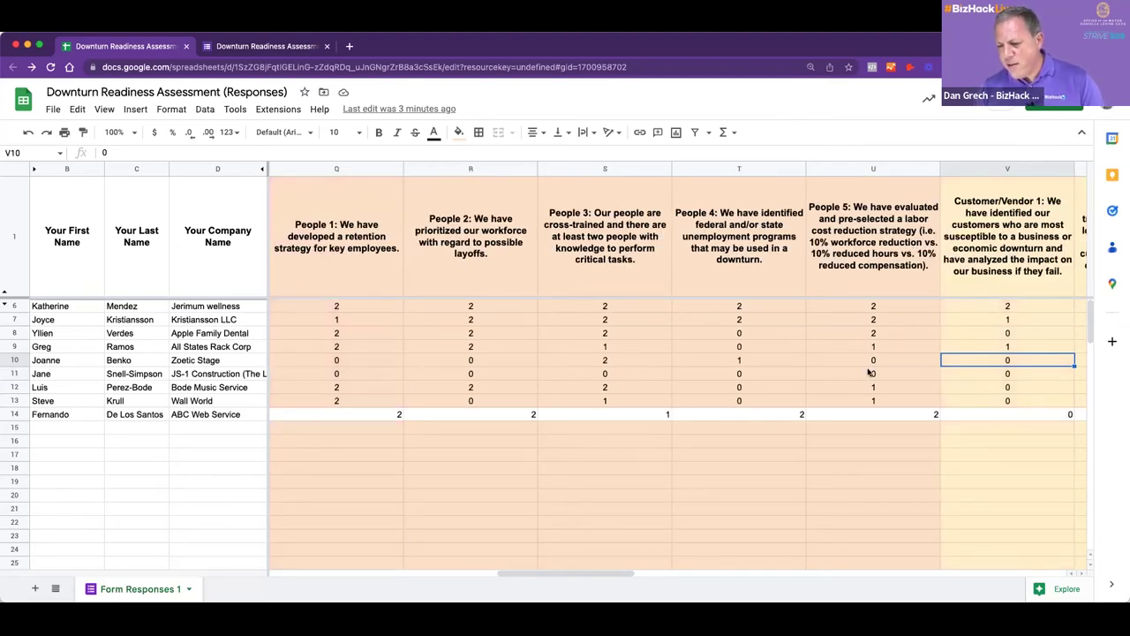
key("Right")
key("Right")
key("Right")
key("Right")
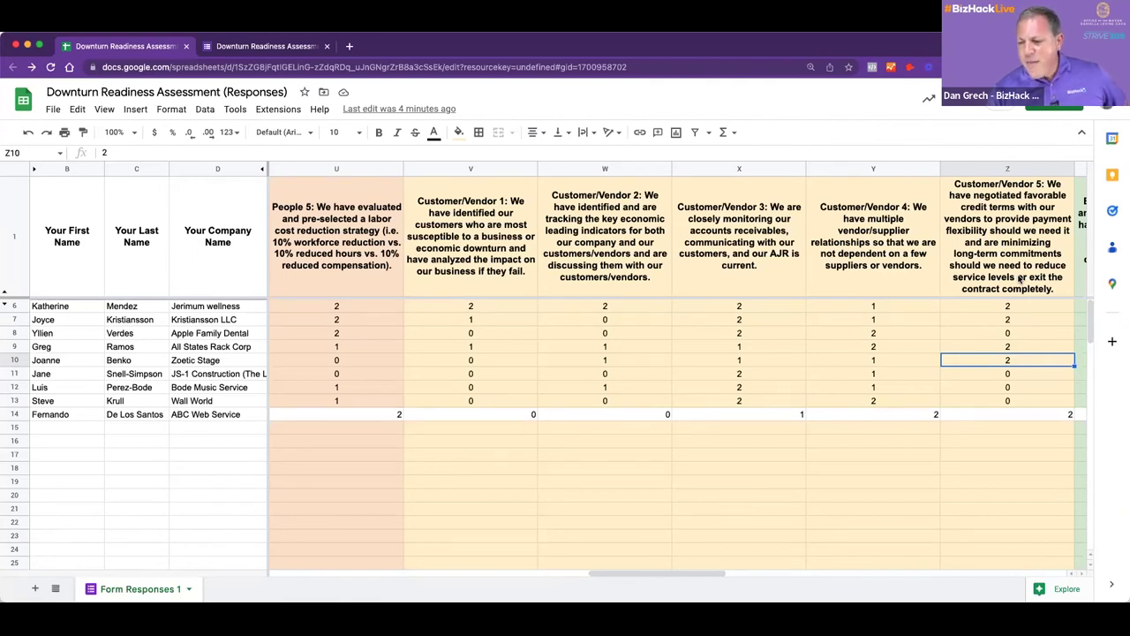
Review the Balance Sheet 1 to 5 scores and read the full Balance Sheet 4 question on extended customer terms and factoring receivables.
key("Right")
key("Right")
key("Right")
key("Right")
key("Right")
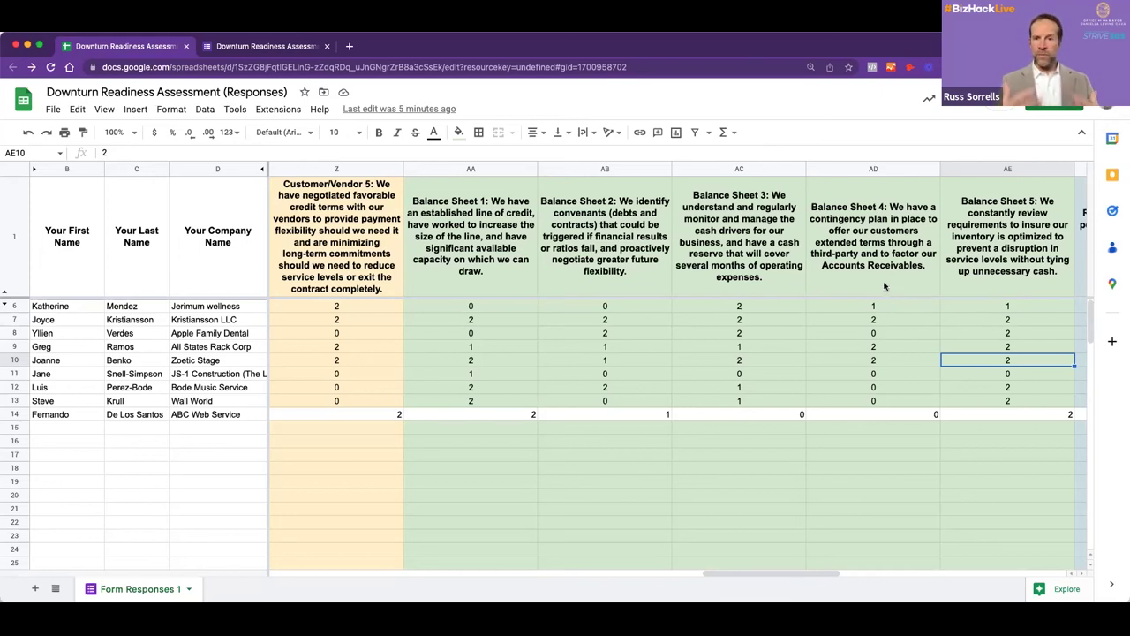
left_click(860, 175)
left_click(867, 260)
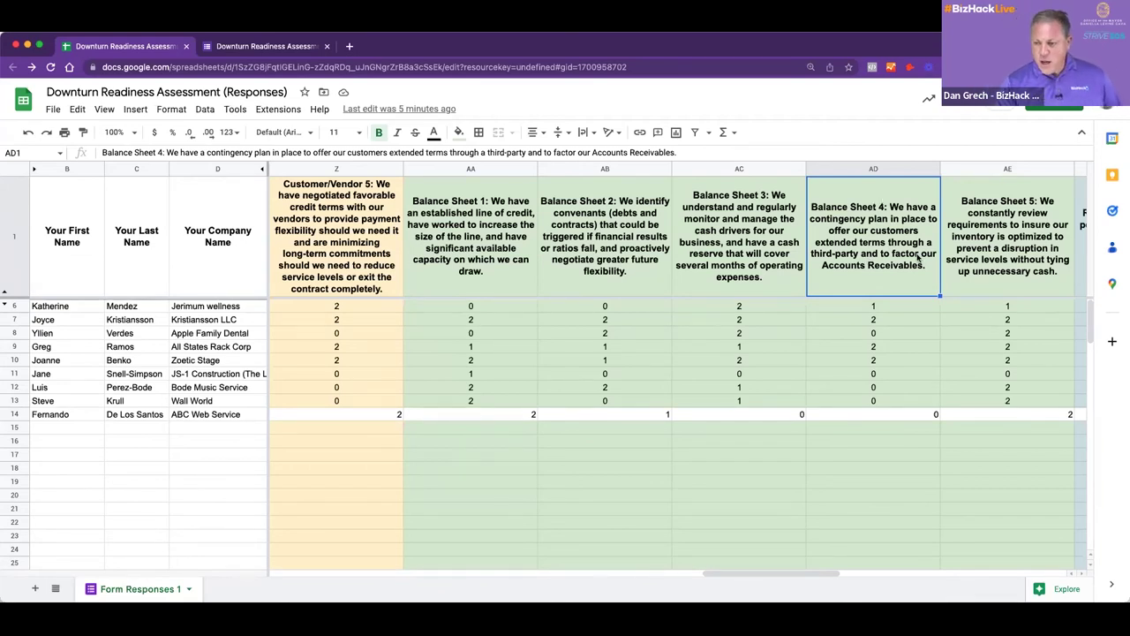
Review the Revenue 1 to 5 questions and the companies' scores for them.
key("Right")
key("Right")
key("Right")
key("Right")
key("Right")
key("Right")
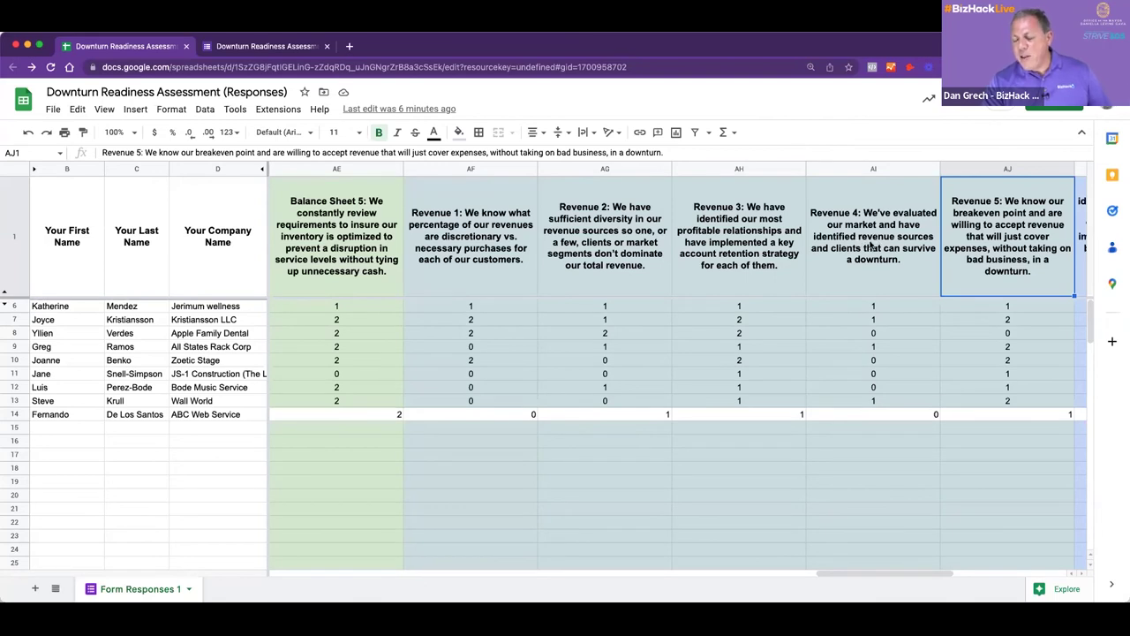
Check the Revenue 4 question, and review the Expenses 1 to 5 questions with their scores.
left_click(879, 268)
key("Right")
key("Right")
key("Right")
key("Right")
key("Right")
key("Right")
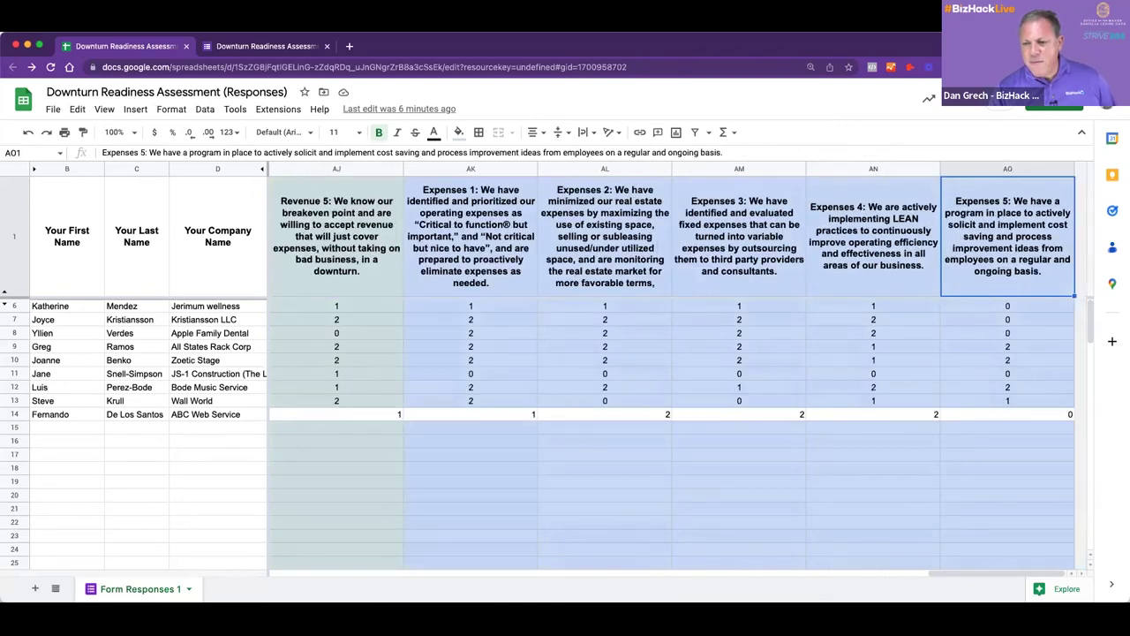